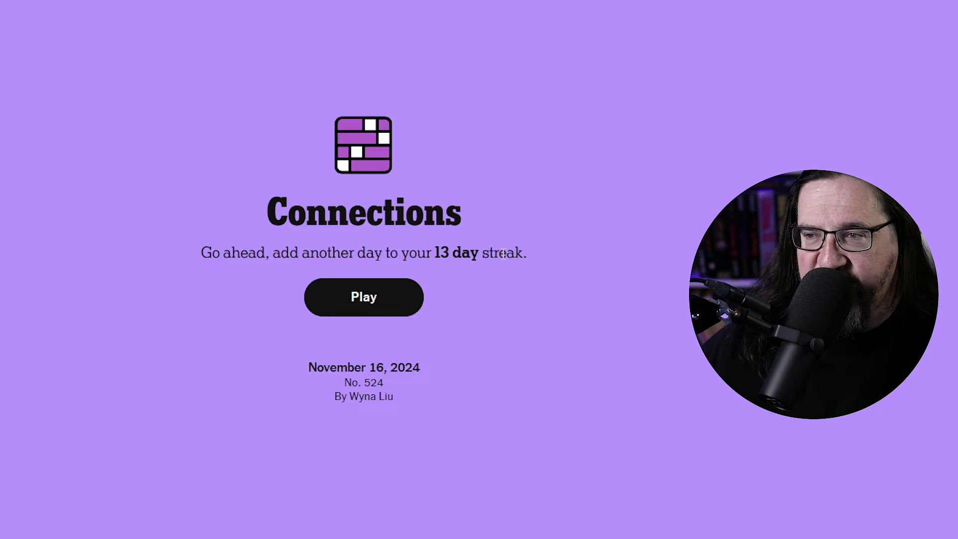
- Start the November 16 Connections puzzle from the Play screen
{"action": "left_click", "coordinate": [364, 299]}
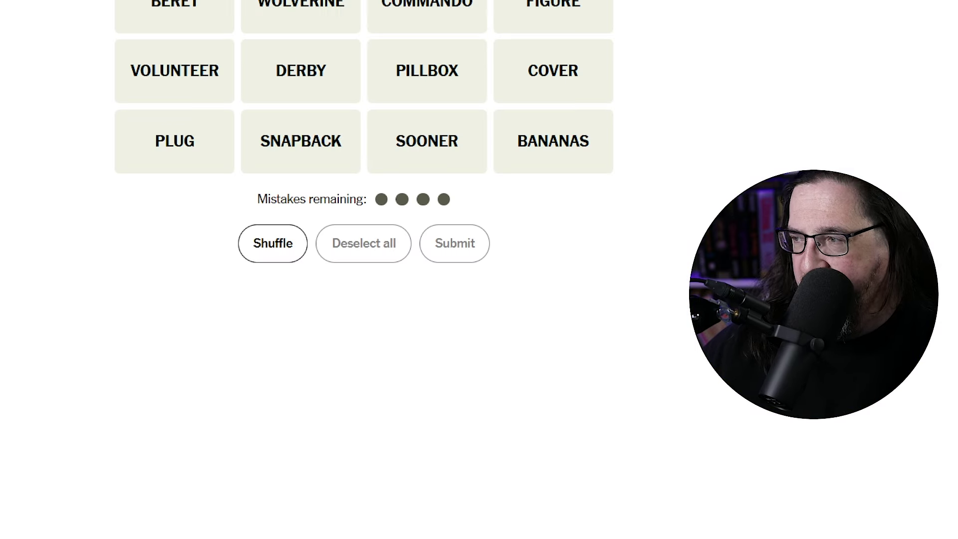
{"action": "scroll", "coordinate": [364, 225], "scroll_direction": "up", "scroll_amount": 5}
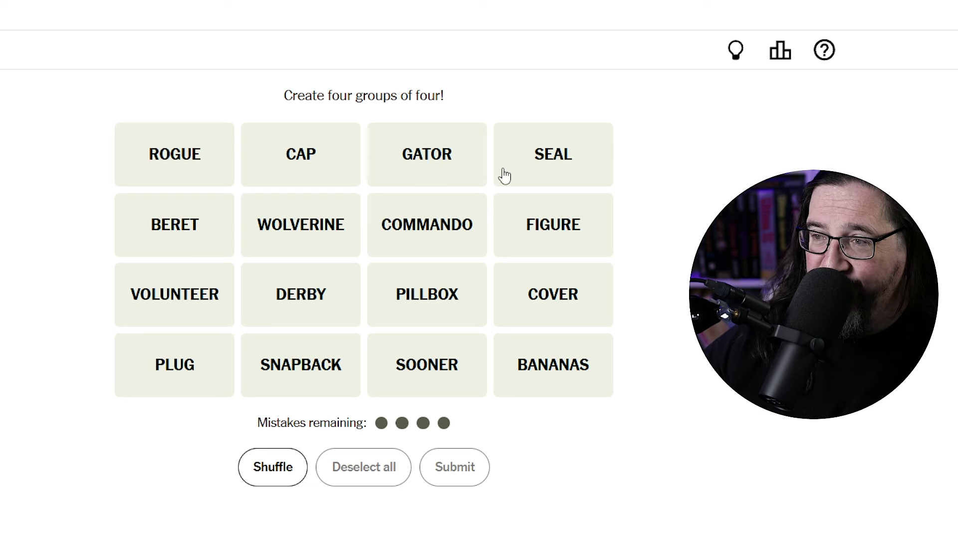
- Submit GATOR, SOONER, VOLUNTEER and WOLVERINE as the college football team members group
{"action": "left_click", "coordinate": [414, 174]}
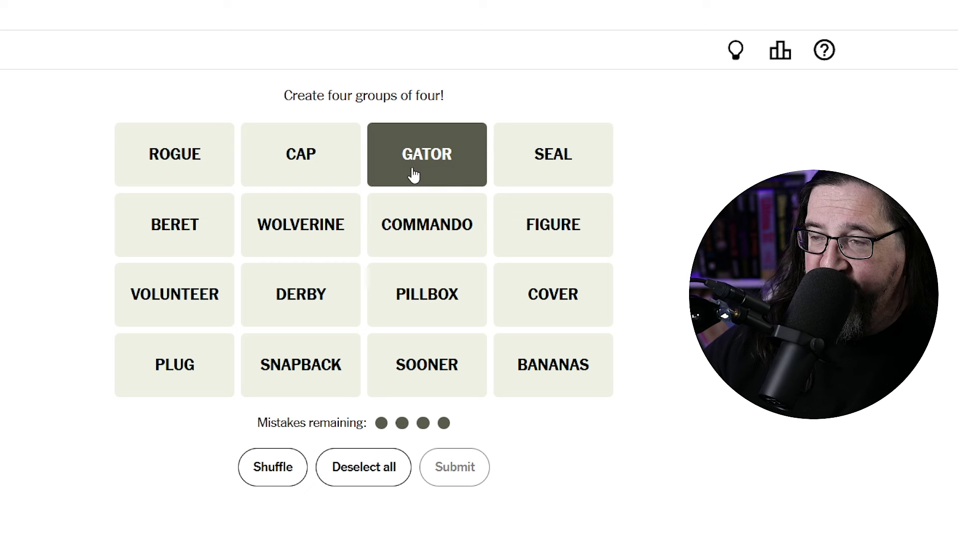
{"action": "left_click", "coordinate": [421, 370]}
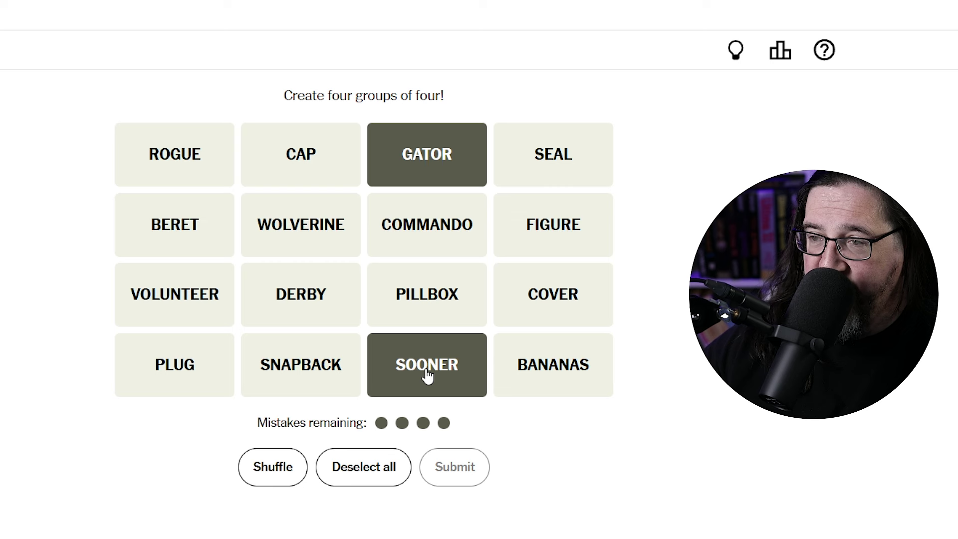
{"action": "left_click", "coordinate": [191, 303]}
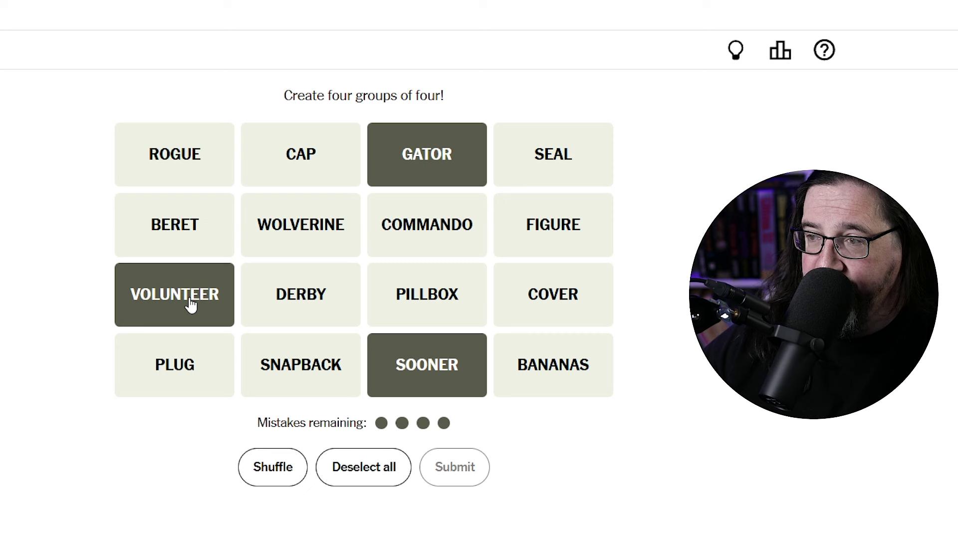
{"action": "left_click", "coordinate": [308, 224]}
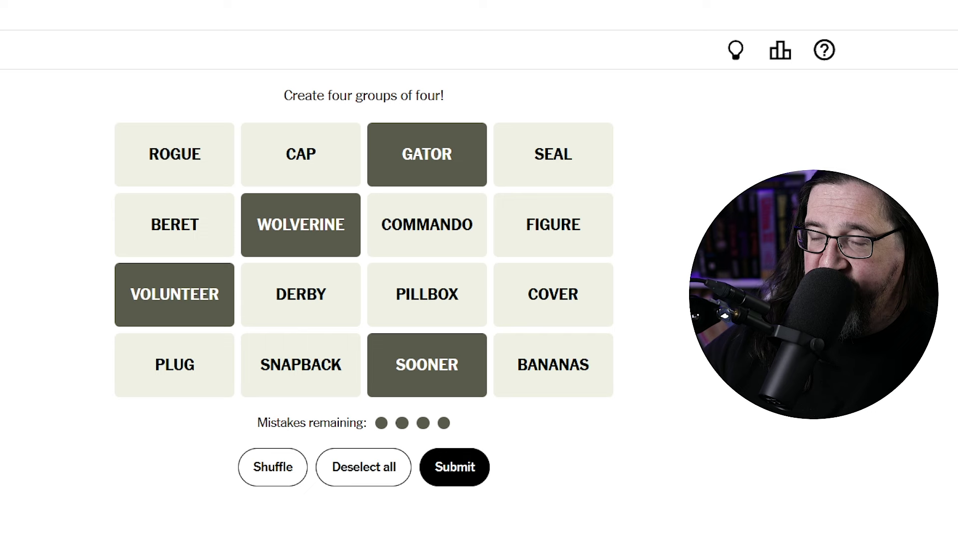
{"action": "left_click", "coordinate": [454, 467]}
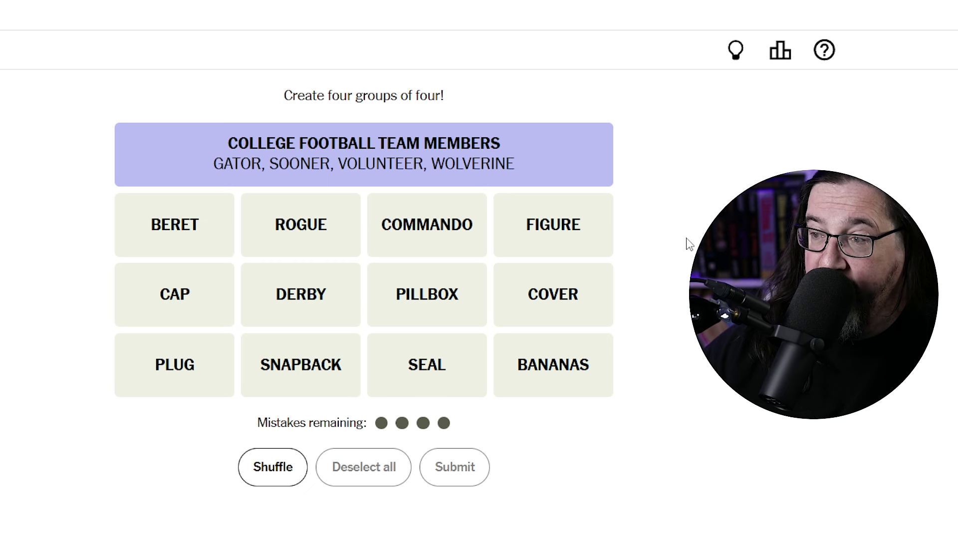
- Submit COVER, CAP, PLUG and SEAL as the leak-prevention group
{"action": "left_click", "coordinate": [553, 300]}
{"action": "left_click", "coordinate": [187, 299]}
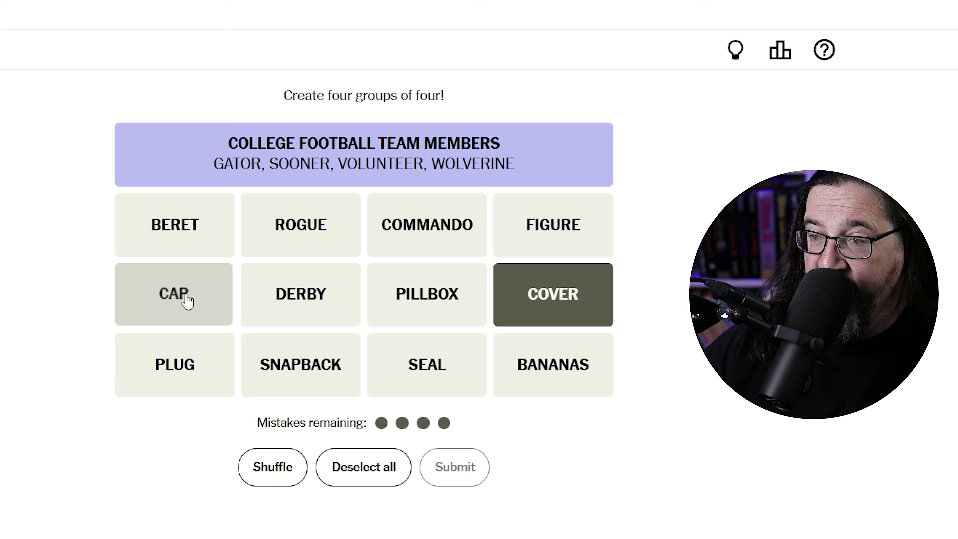
{"action": "left_click", "coordinate": [179, 366]}
{"action": "left_click", "coordinate": [421, 383]}
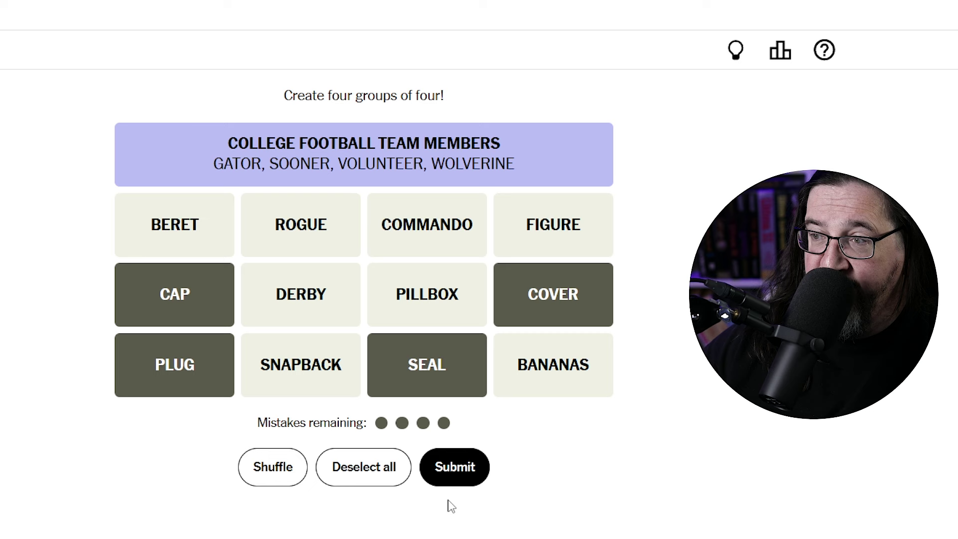
{"action": "left_click", "coordinate": [454, 467]}
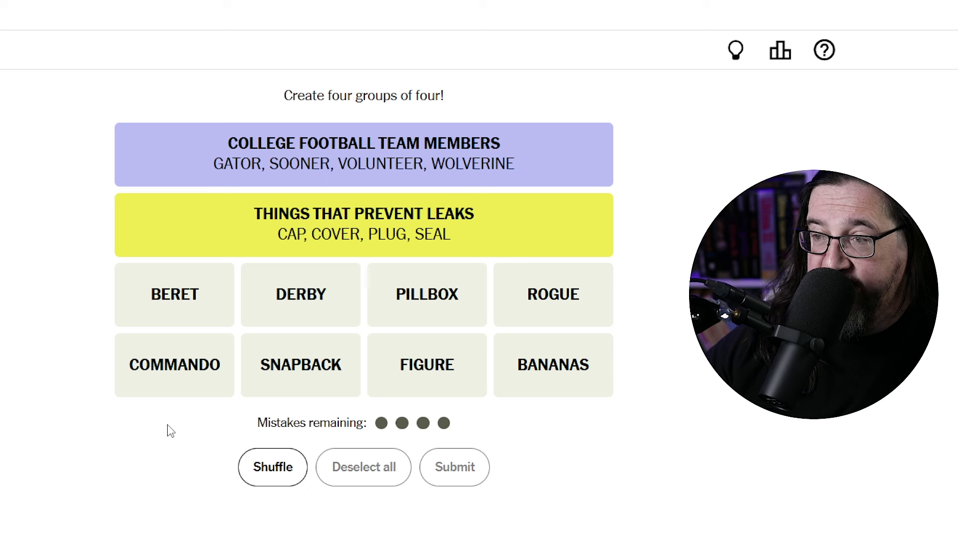
- Submit DERBY, PILLBOX, SNAPBACK and BERET as the hats group
{"action": "left_click", "coordinate": [302, 302]}
{"action": "left_click", "coordinate": [431, 310]}
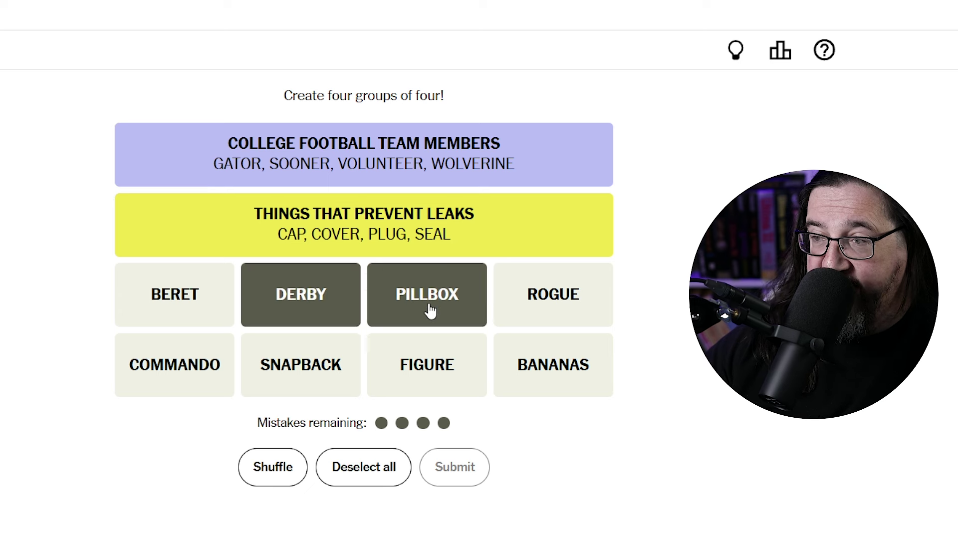
{"action": "left_click", "coordinate": [311, 374]}
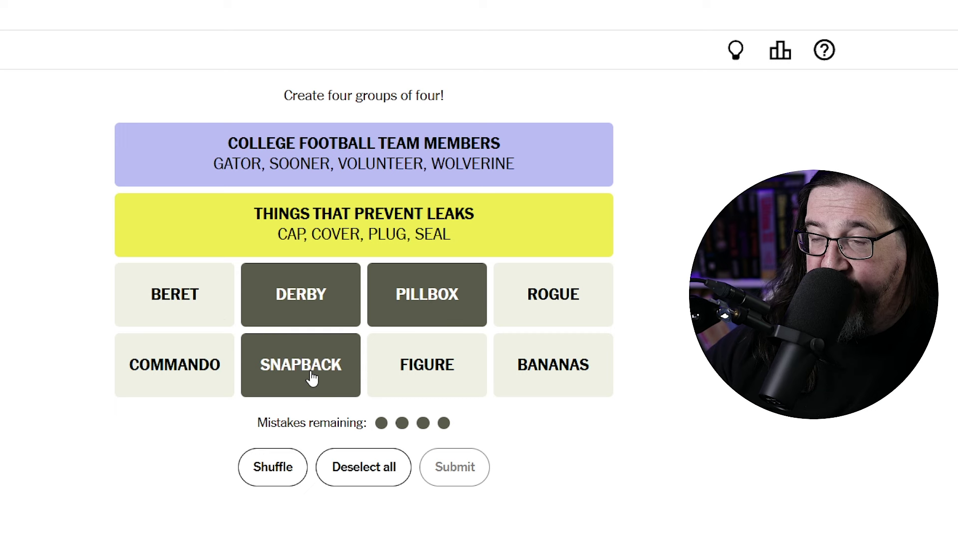
{"action": "left_click", "coordinate": [208, 309]}
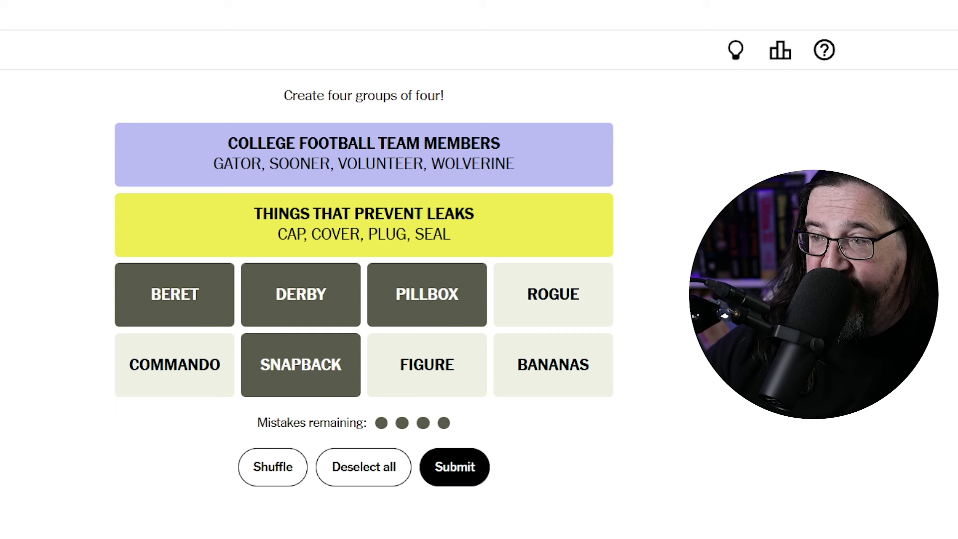
{"action": "left_click", "coordinate": [454, 466]}
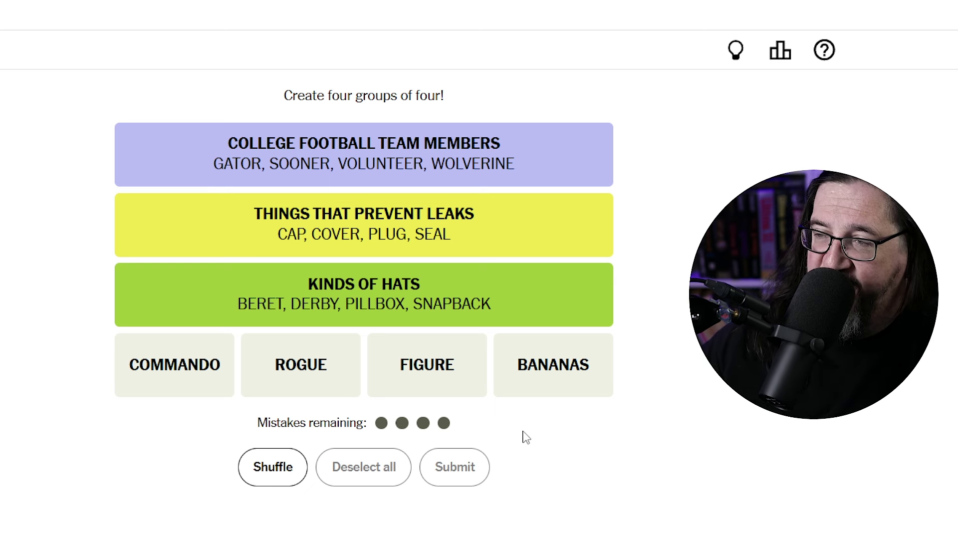
- Submit COMMANDO, BANANAS, FIGURE and ROGUE, then leave the Perfect results screen
{"action": "left_click", "coordinate": [191, 378]}
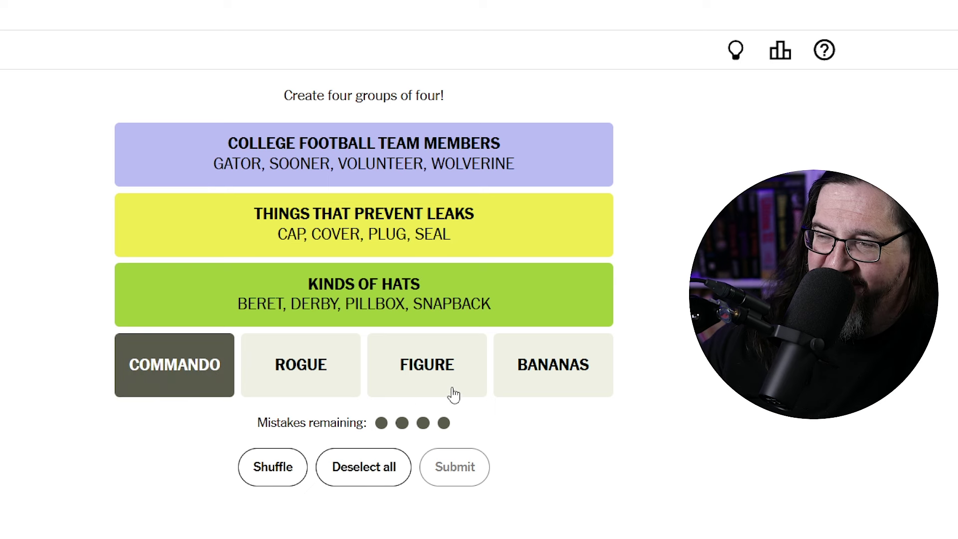
{"action": "left_click", "coordinate": [526, 395]}
{"action": "left_click", "coordinate": [434, 382]}
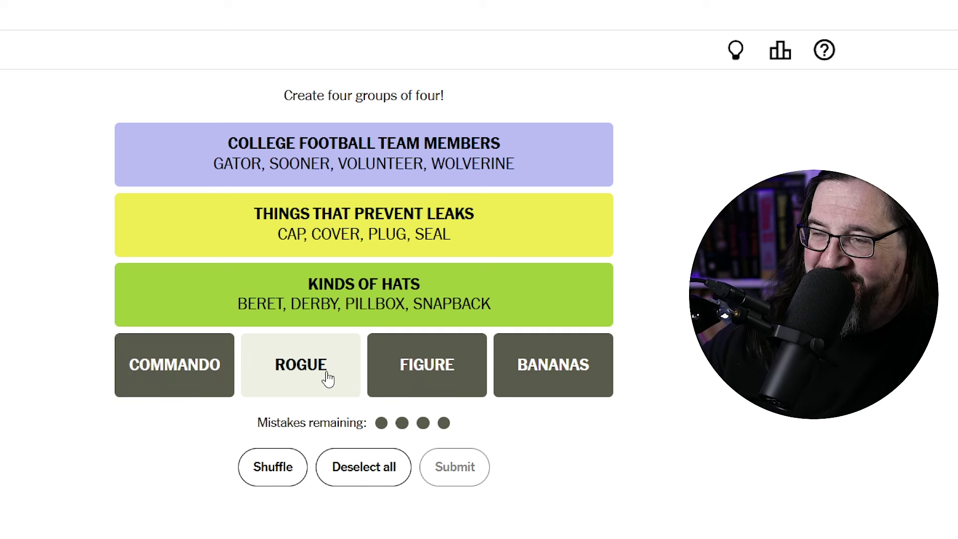
{"action": "left_click", "coordinate": [328, 378]}
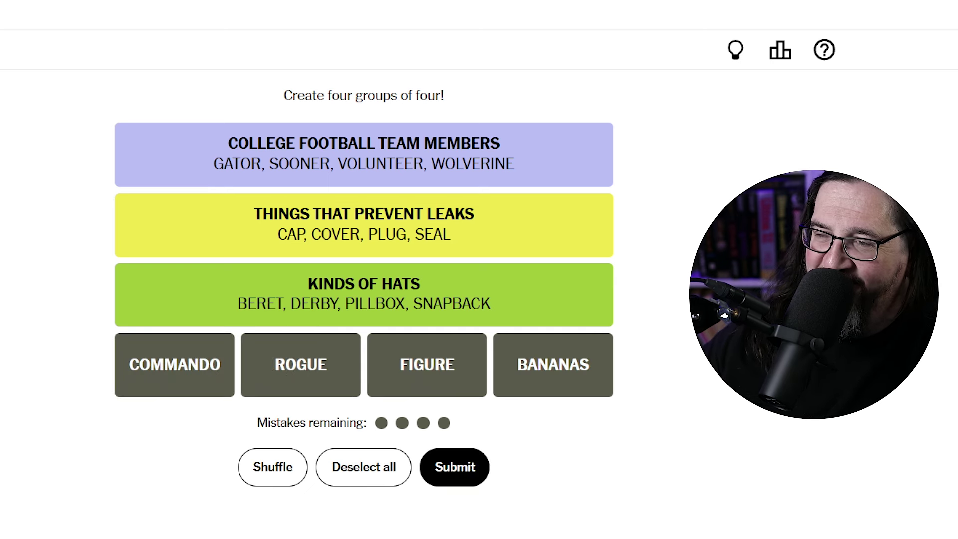
{"action": "left_click", "coordinate": [455, 477]}
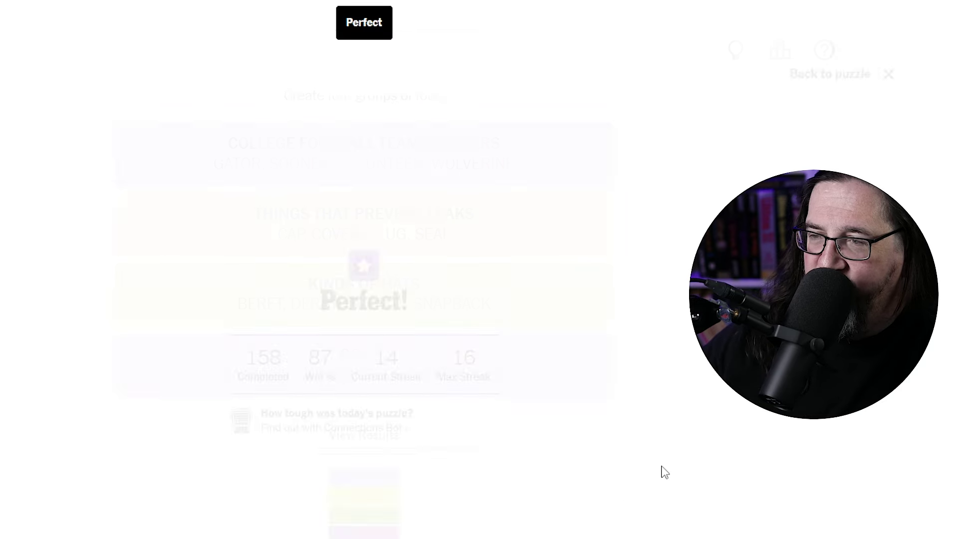
{"action": "left_click", "coordinate": [869, 69]}
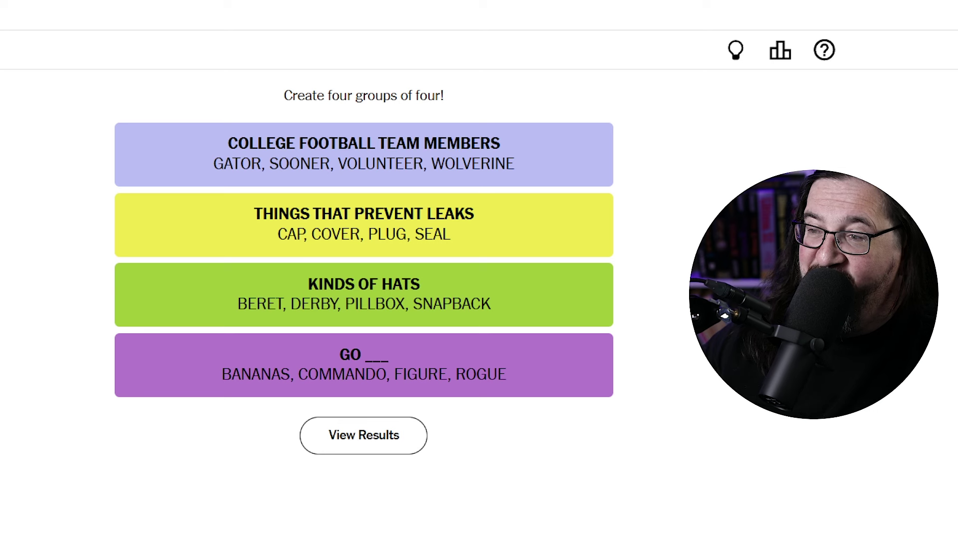